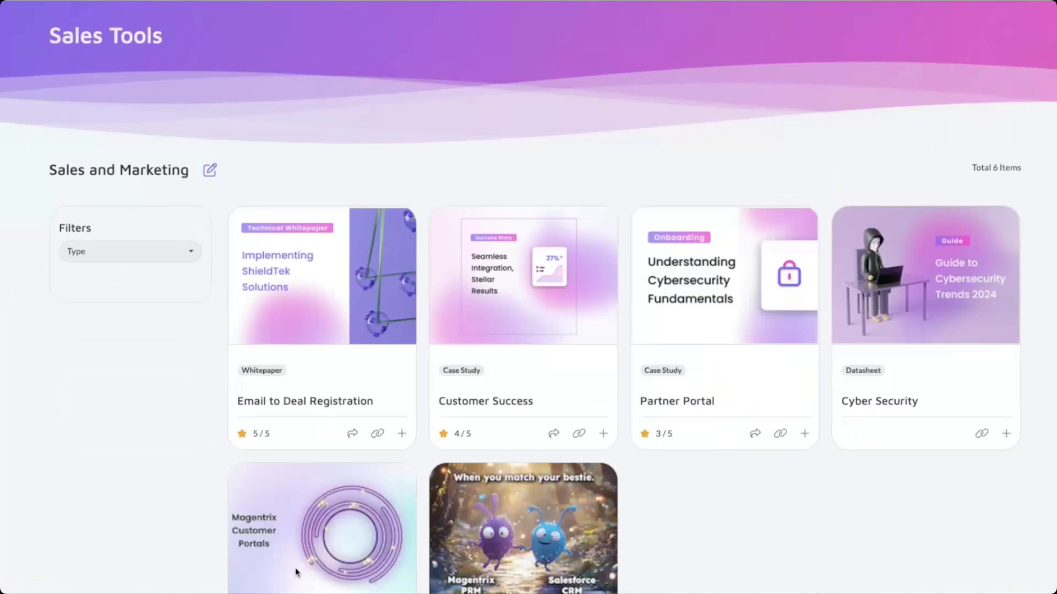
# - Examine the assets in the published Sales and Marketing collection and the choices offered by its Type filter
pyautogui.scroll(-3, 248, 551)
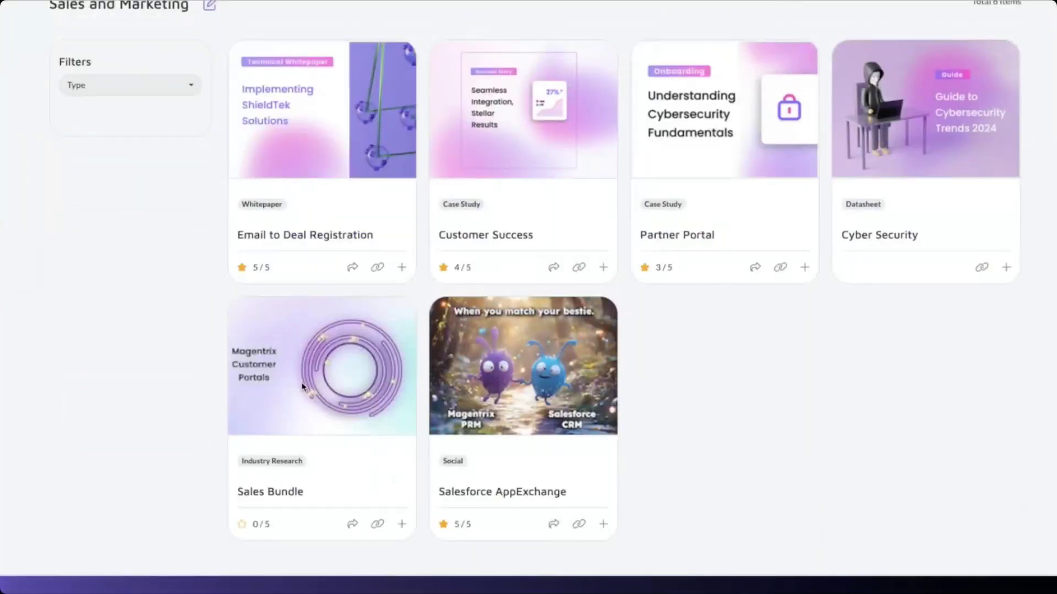
pyautogui.click(314, 391)
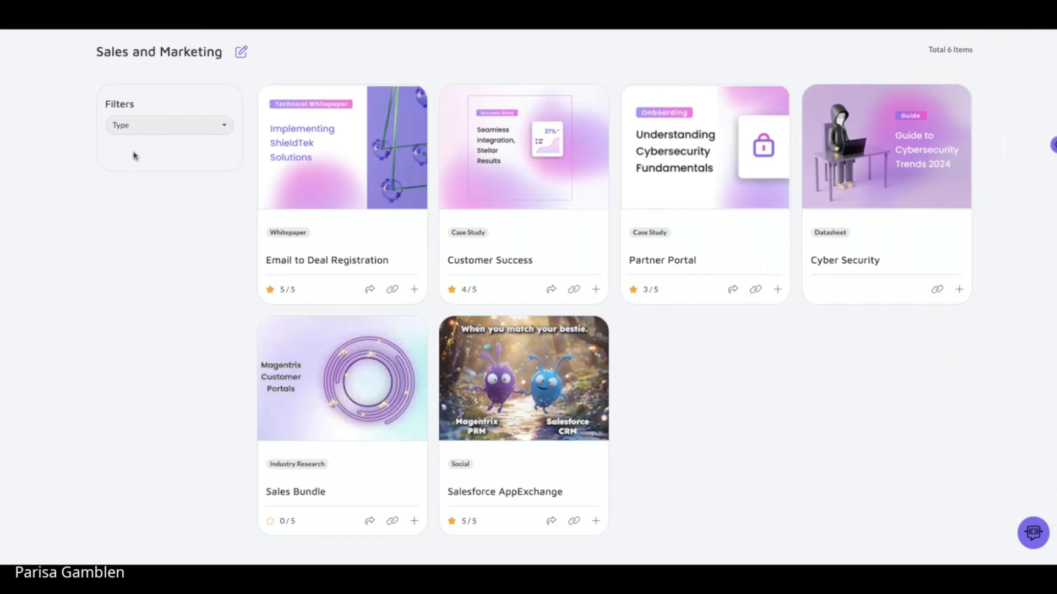
pyautogui.click(186, 130)
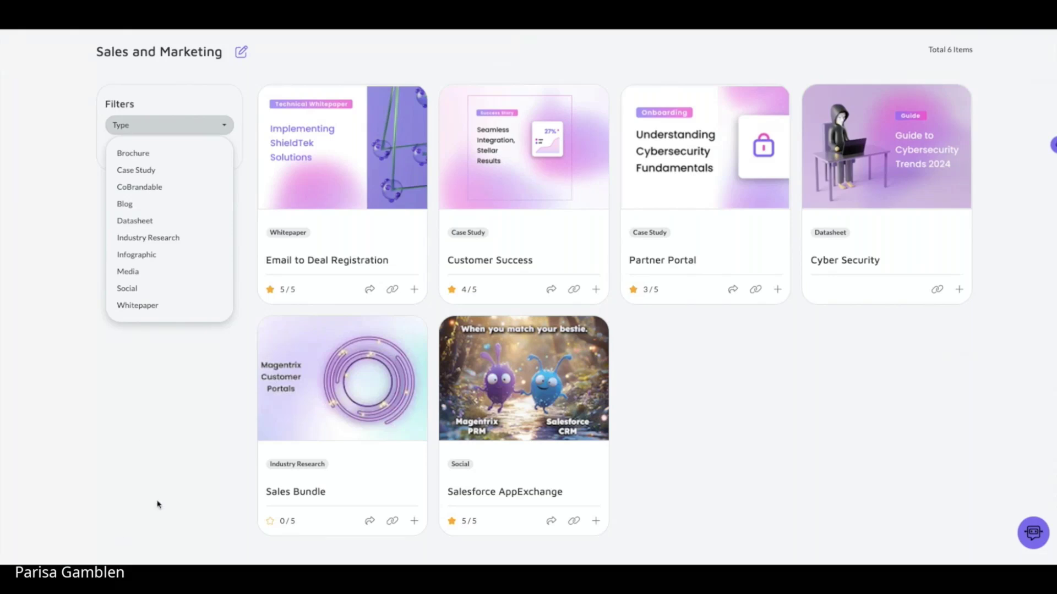
pyautogui.click(132, 498)
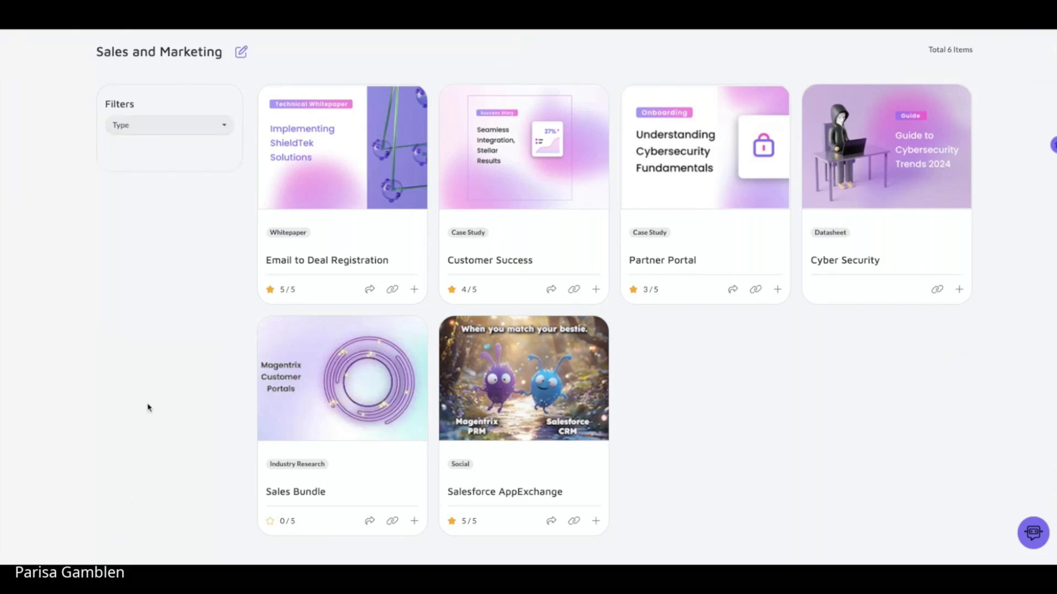
pyautogui.scroll(3, 148, 407)
# - Examine the resource collection label settings in the admin area and return to the list of collections
pyautogui.click(240, 253)
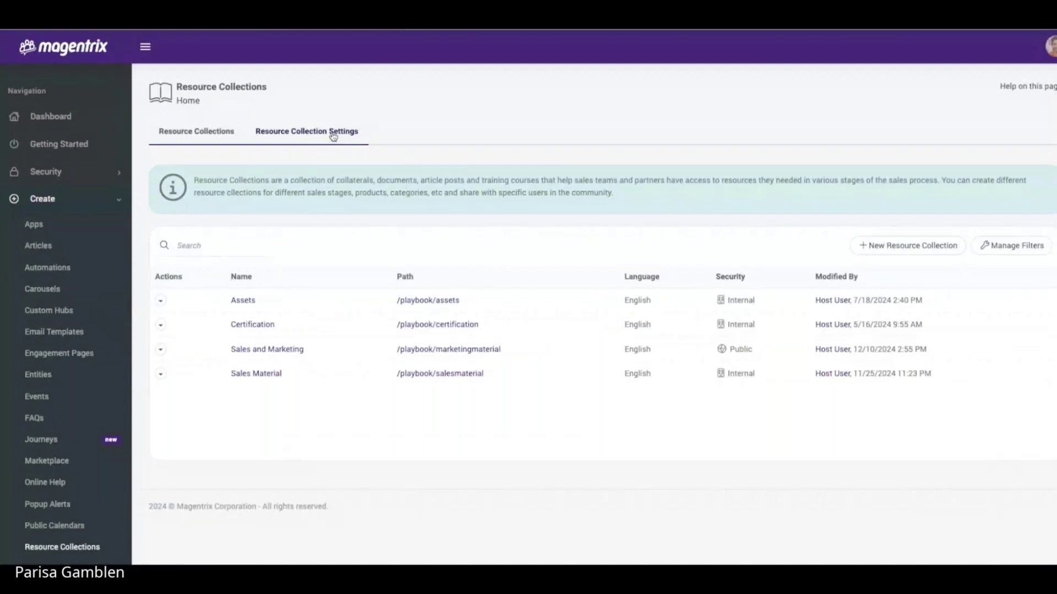
pyautogui.click(333, 135)
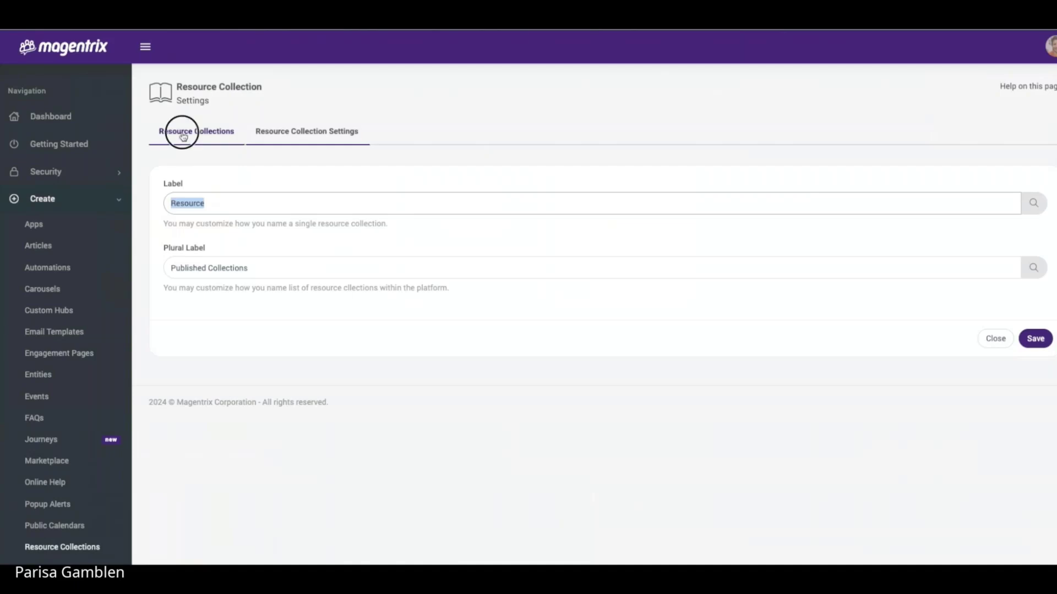
pyautogui.click(179, 128)
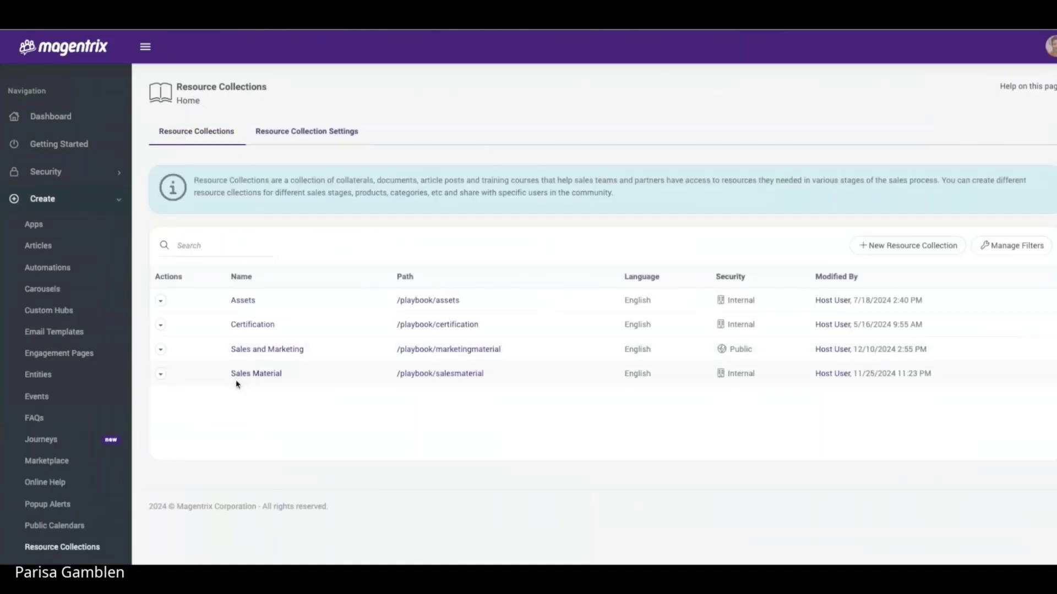
# - Open the Sales and Marketing collection for editing and look through its assets
pyautogui.click(245, 352)
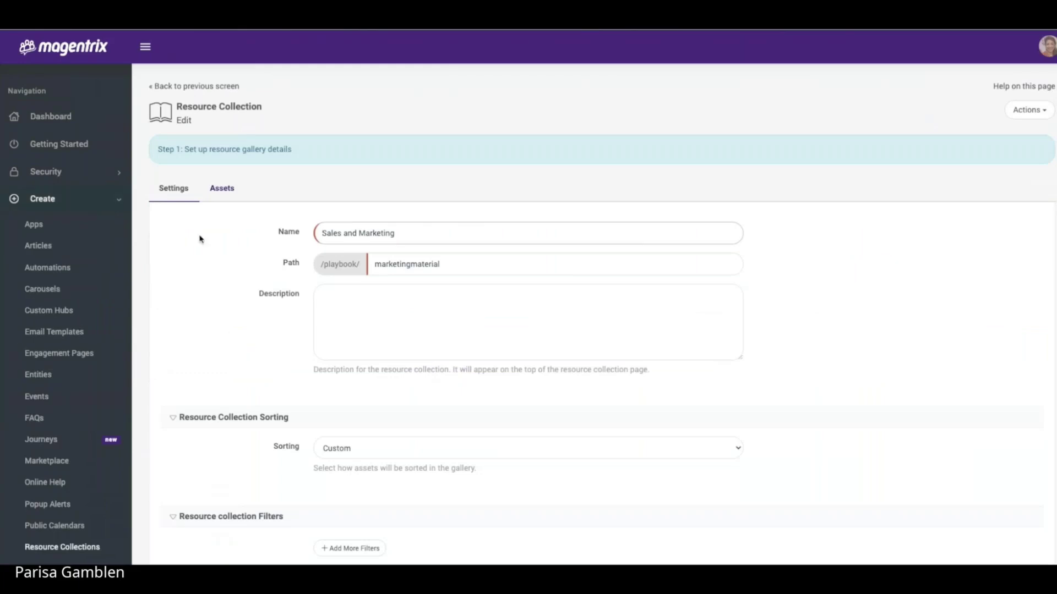
pyautogui.click(227, 189)
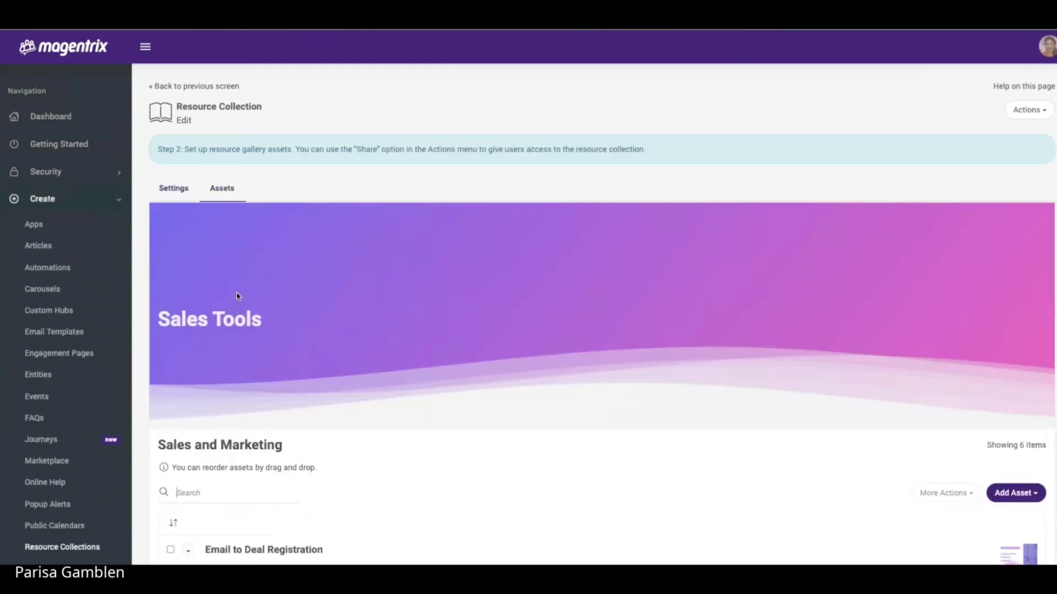
pyautogui.scroll(-8, 234, 472)
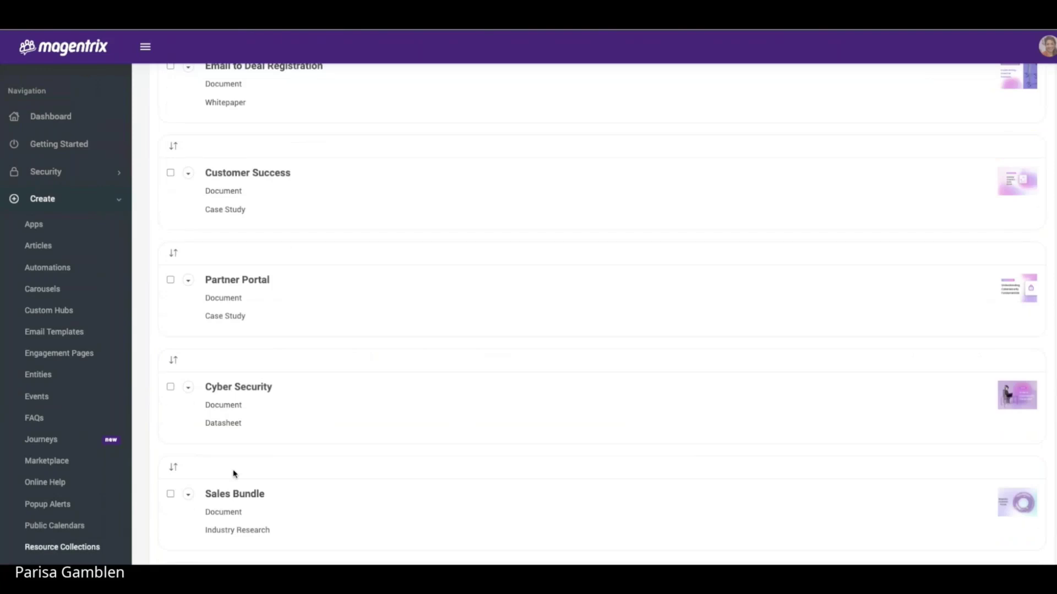
pyautogui.scroll(-2, 233, 473)
pyautogui.scroll(4, 233, 472)
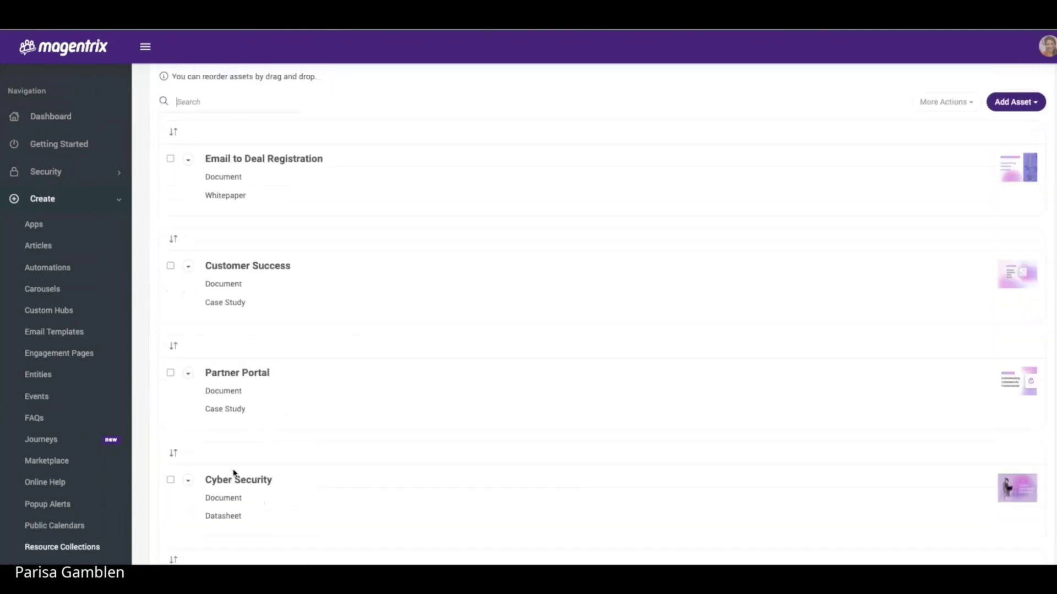
pyautogui.scroll(1, 234, 473)
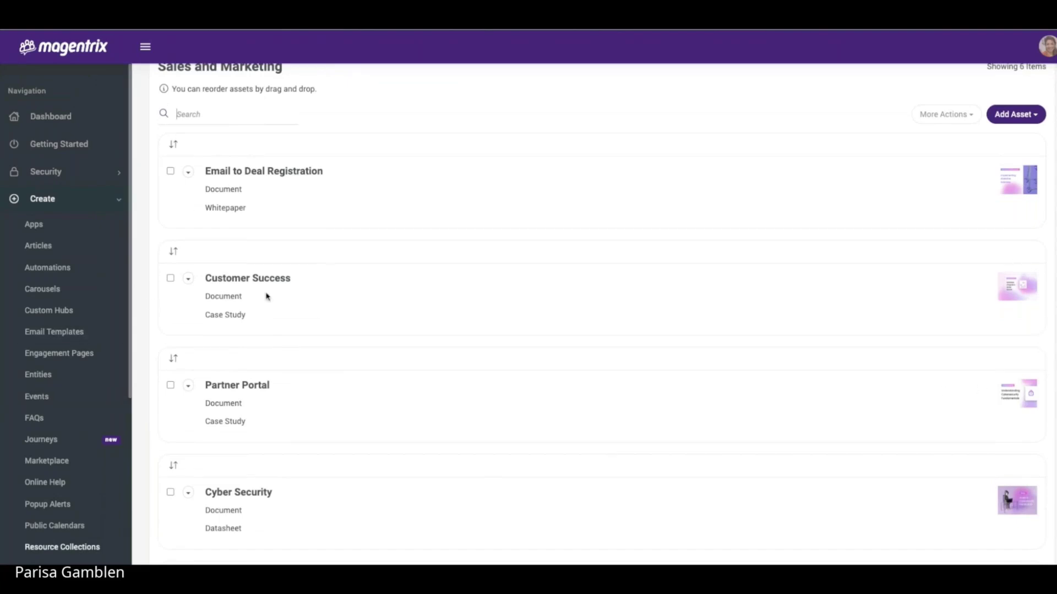
pyautogui.scroll(1, 197, 481)
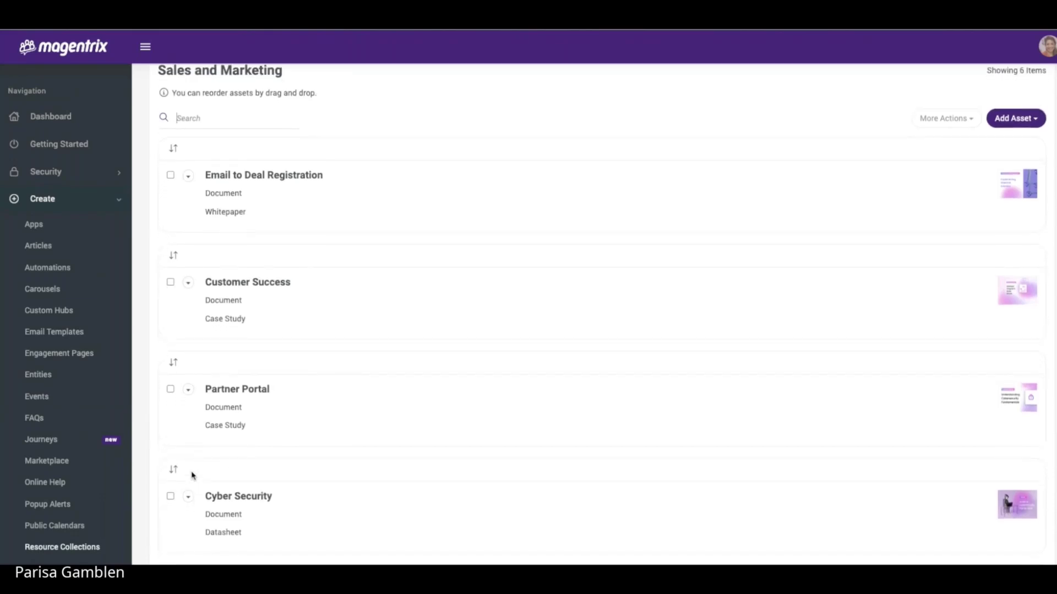
# - Reorder the assets so that Partner Portal comes directly before Customer Success
pyautogui.scroll(-1, 170, 392)
pyautogui.click(170, 390)
pyautogui.click(170, 391)
pyautogui.moveTo(197, 368); pyautogui.dragTo(201, 292)
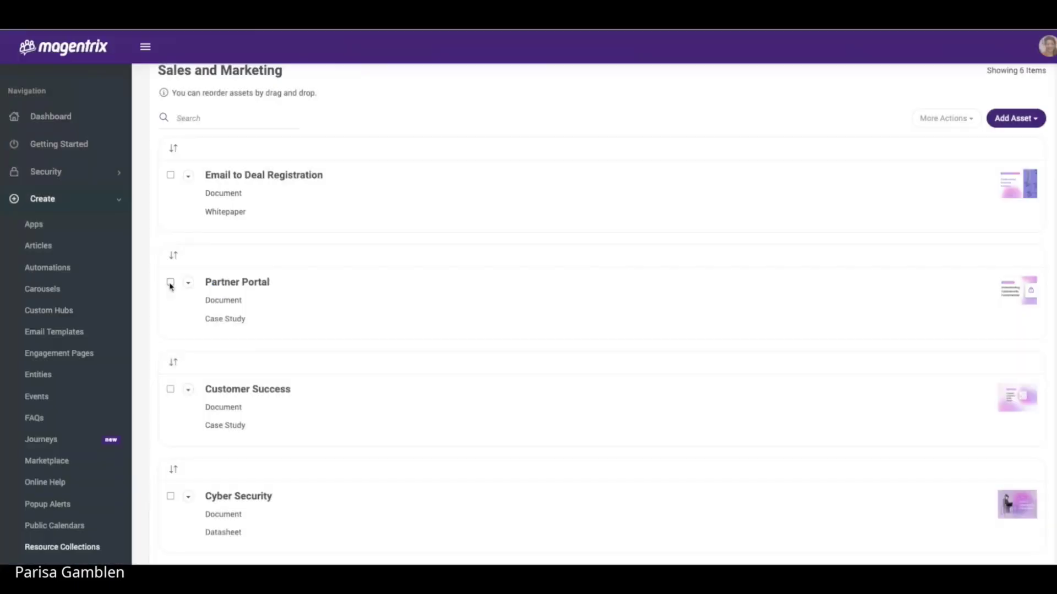
# - Select Partner Portal, Customer Success and Cyber Security, view the Type values available for bulk editing their filters, and leave without saving
pyautogui.click(170, 283)
pyautogui.click(170, 389)
pyautogui.click(170, 497)
pyautogui.scroll(6, 276, 420)
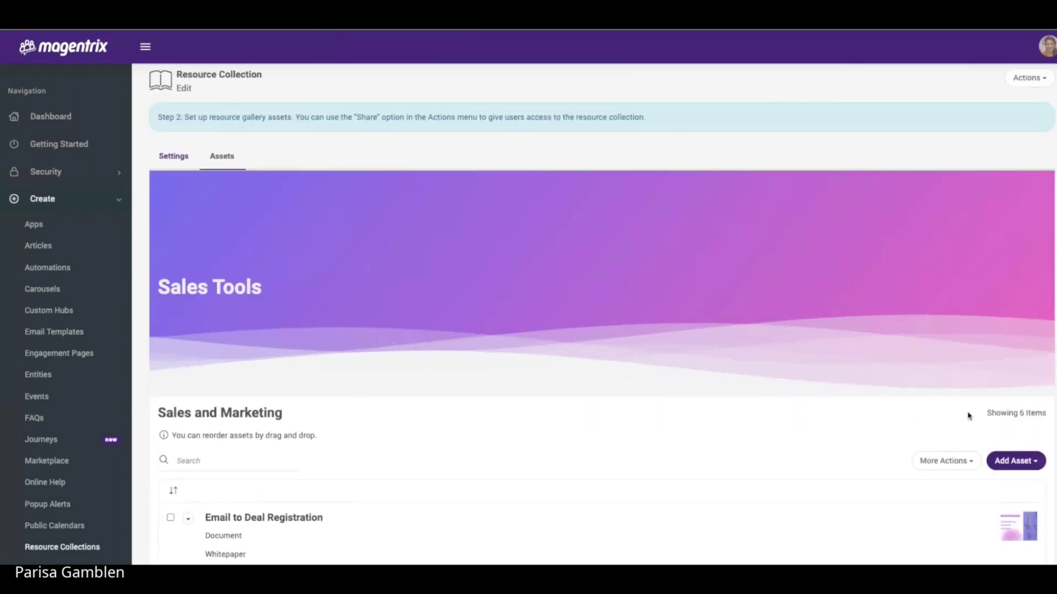
pyautogui.click(947, 463)
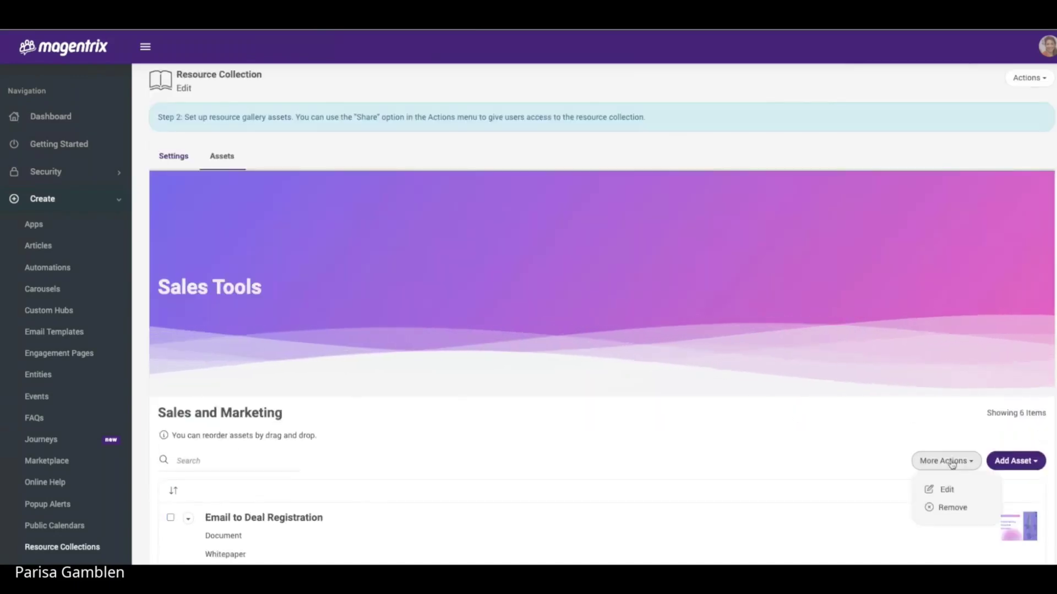
pyautogui.click(946, 490)
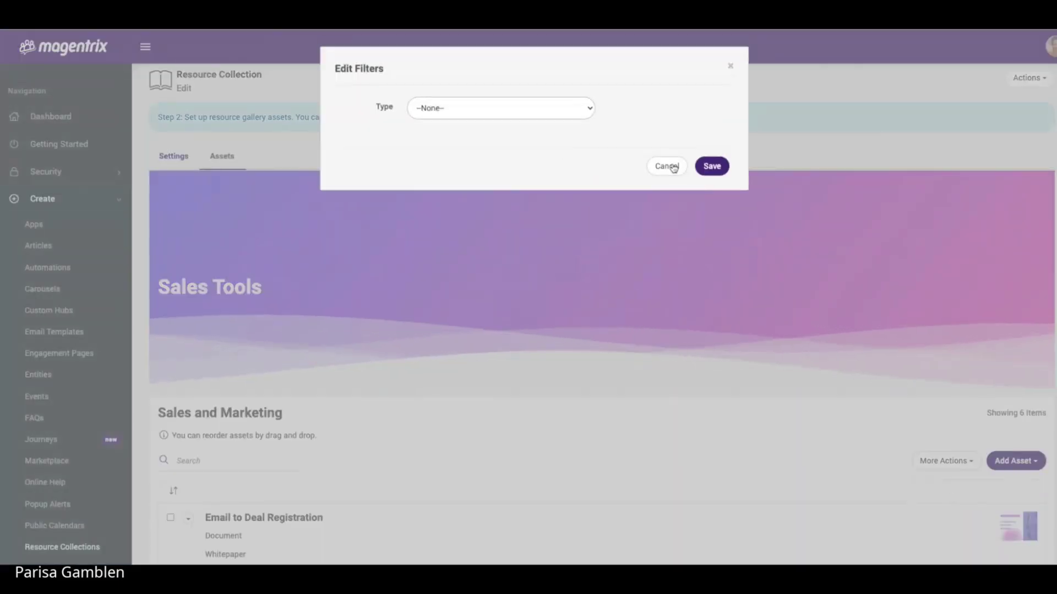
pyautogui.click(539, 109)
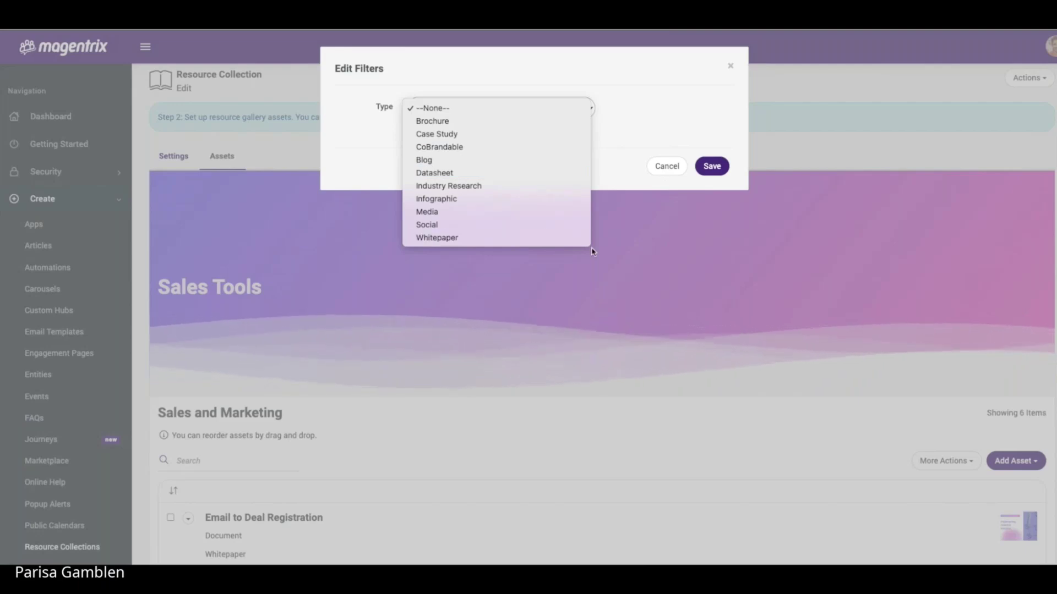
pyautogui.click(660, 172)
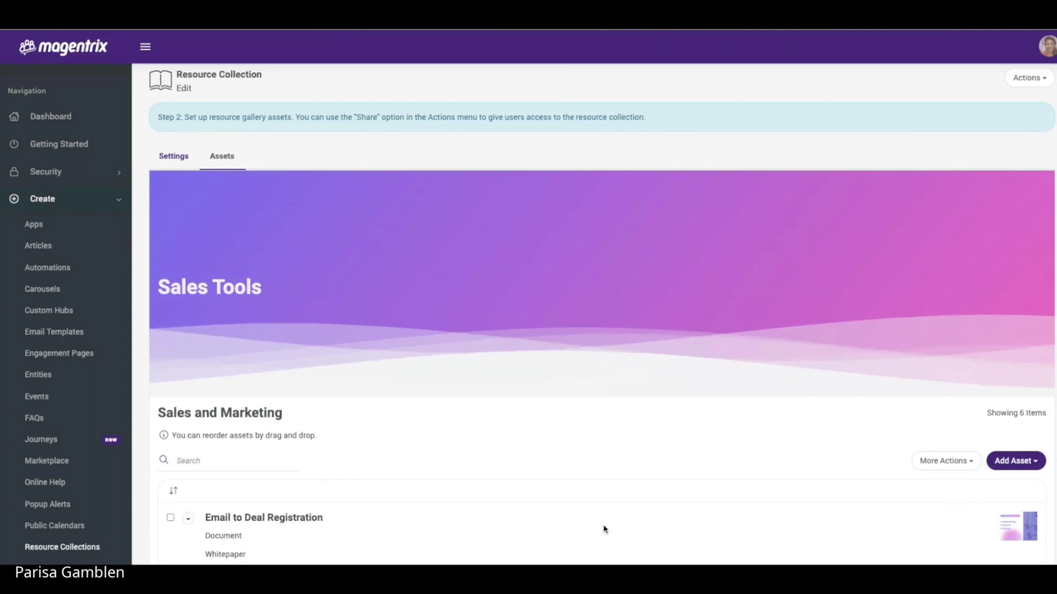
# - Examine the sorting options and filter configuration in the Sales and Marketing collection's settings, keeping the Custom sorting
pyautogui.click(178, 158)
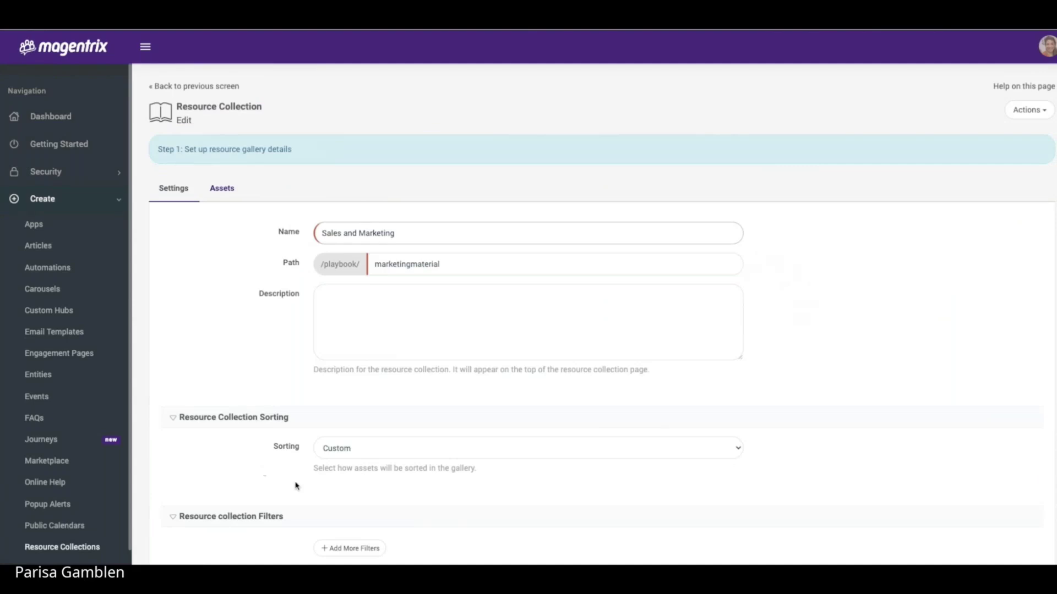
pyautogui.scroll(-2, 296, 484)
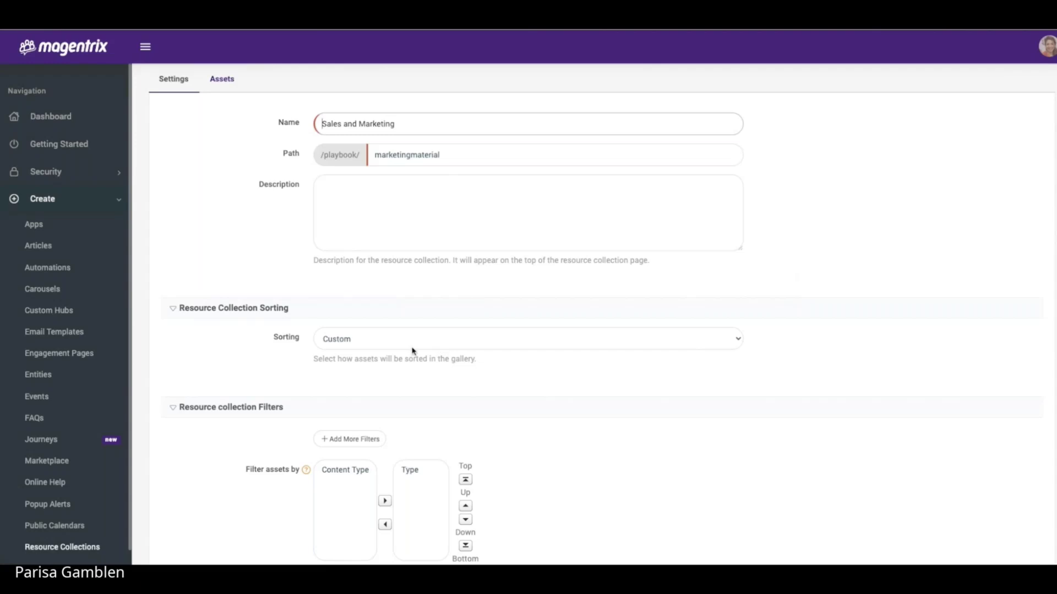
pyautogui.click(447, 343)
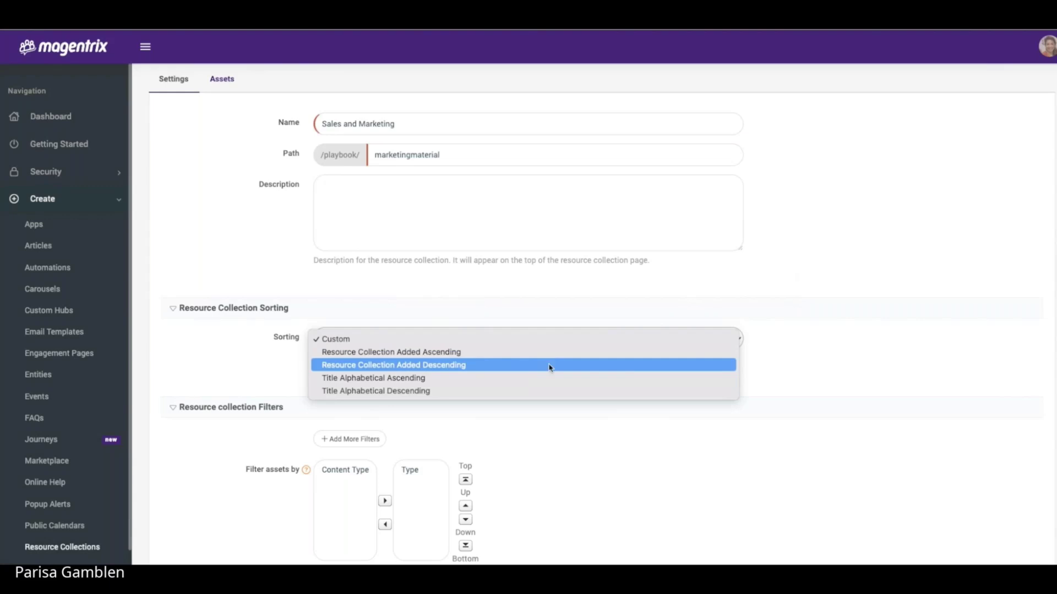
pyautogui.click(570, 447)
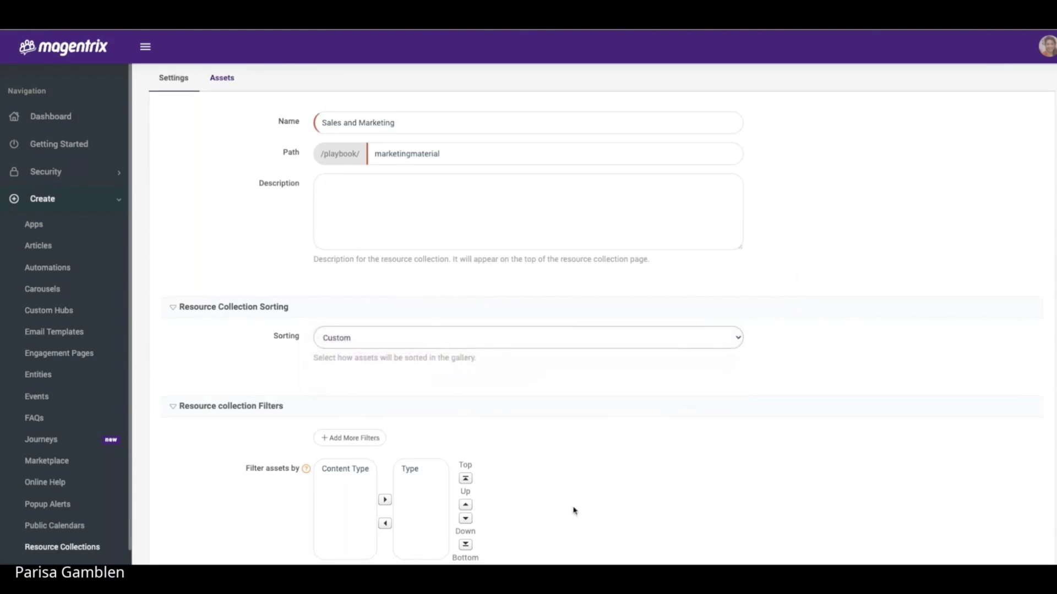
pyautogui.scroll(-3, 573, 509)
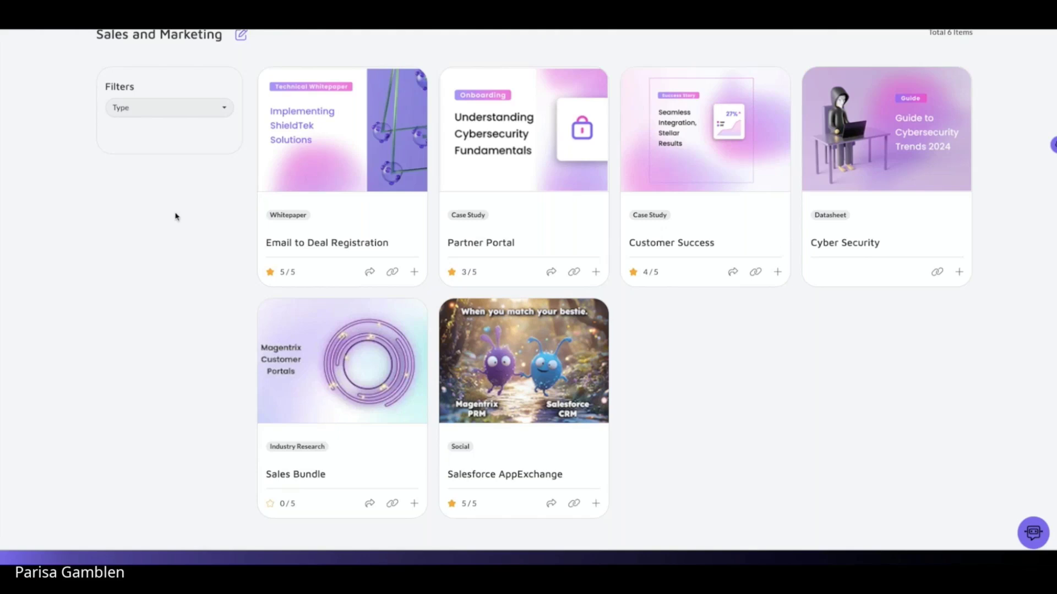
# - Check the Type filter on the published Sales and Marketing page
pyautogui.click(141, 109)
pyautogui.click(142, 109)
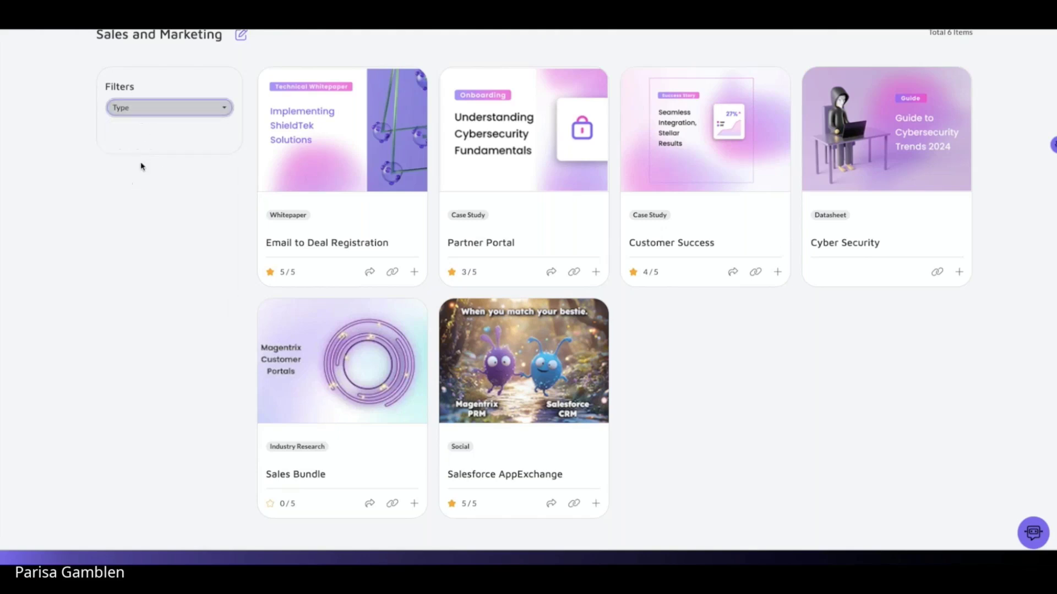
pyautogui.click(151, 112)
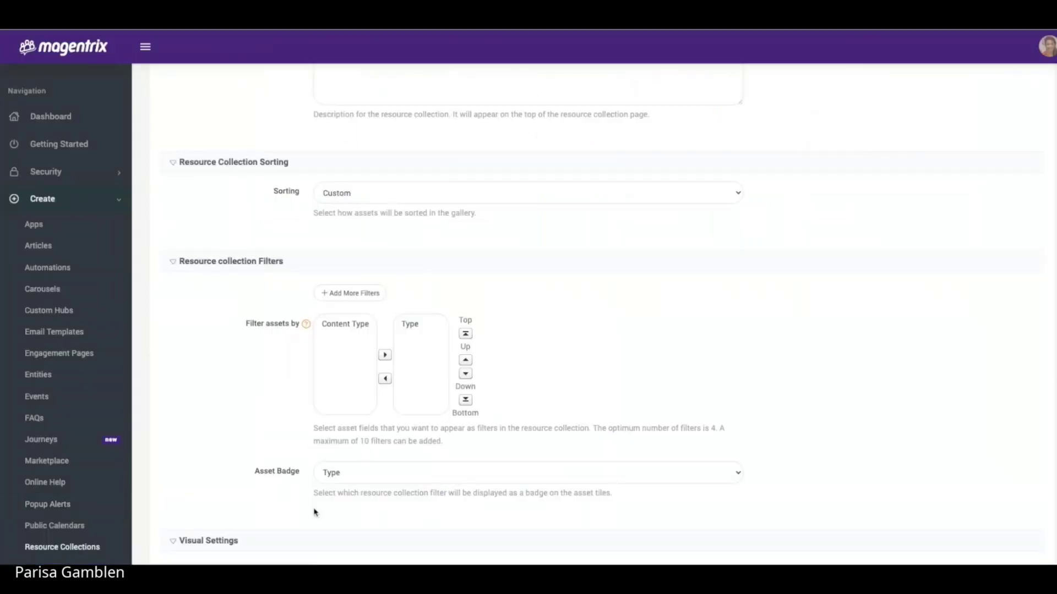
# - Return to the Sales and Marketing collection's assets and show the actions available for the collection
pyautogui.scroll(5, 436, 458)
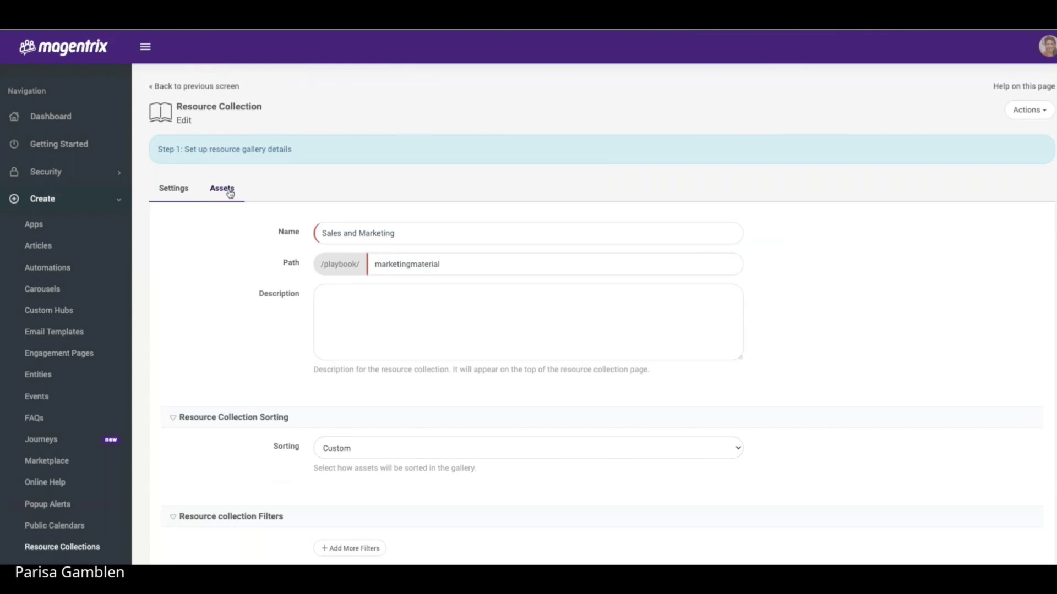
pyautogui.click(230, 193)
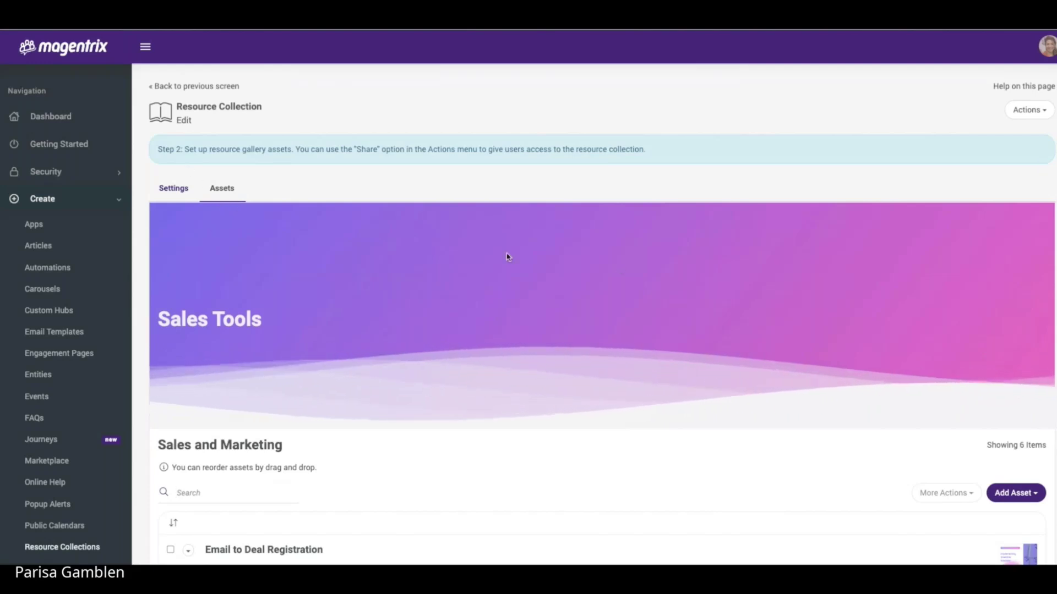
pyautogui.click(1027, 109)
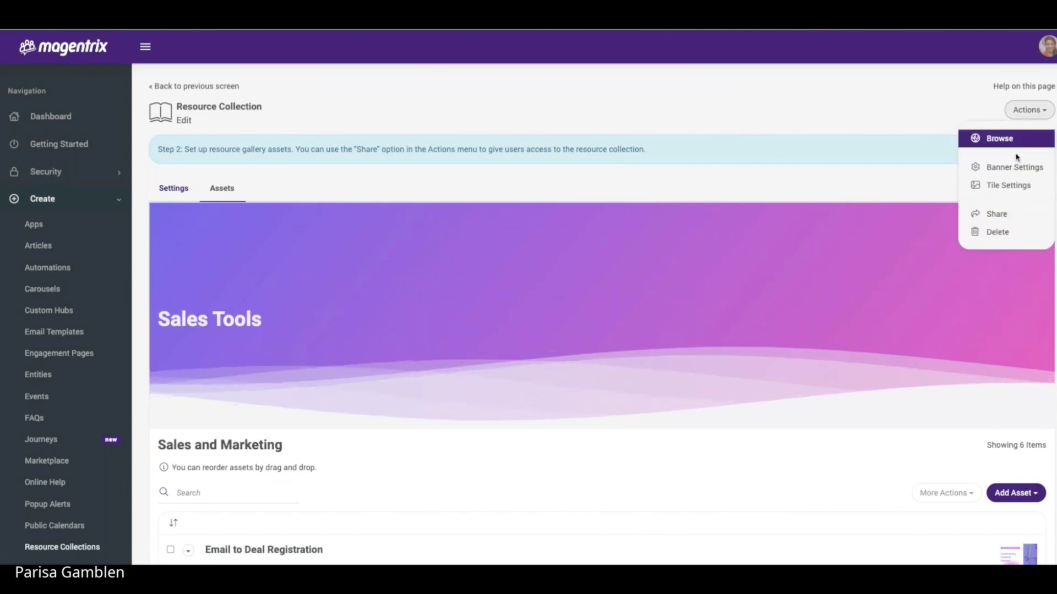